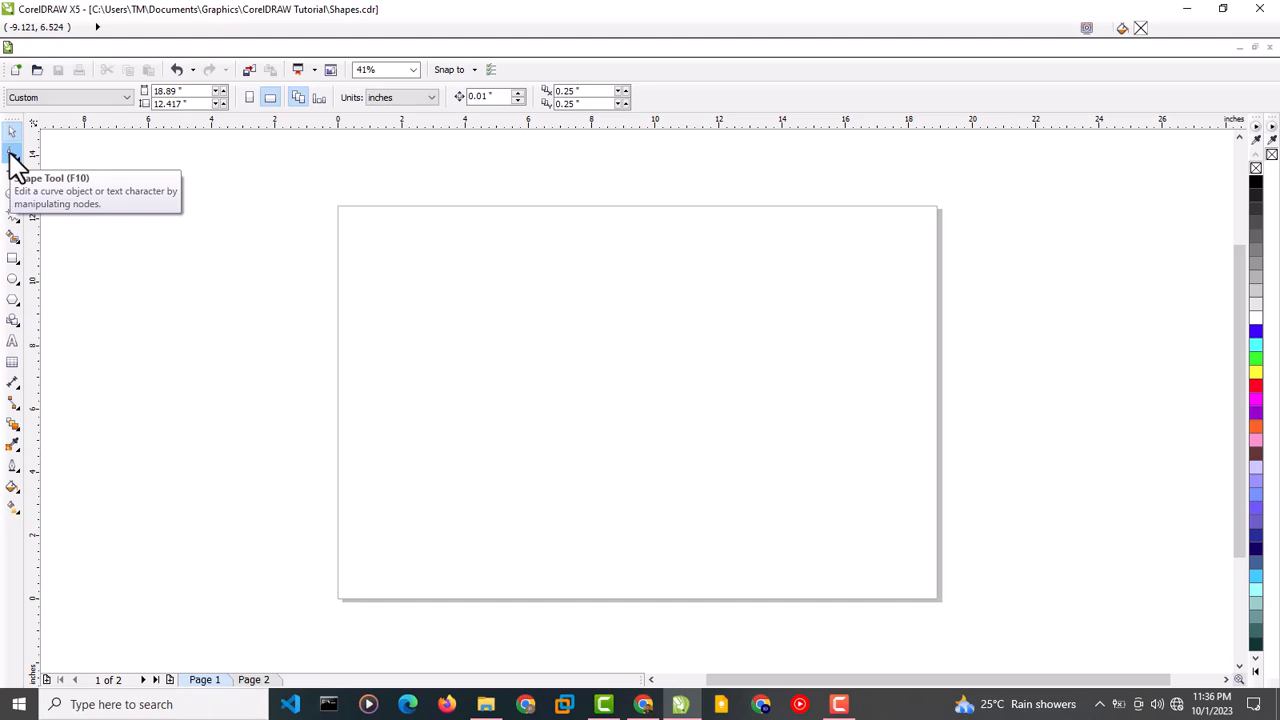
# Step: Draw a rectangle about 10.75 by 6.24 inches in the upper part of the page
pyautogui.click(16, 262)
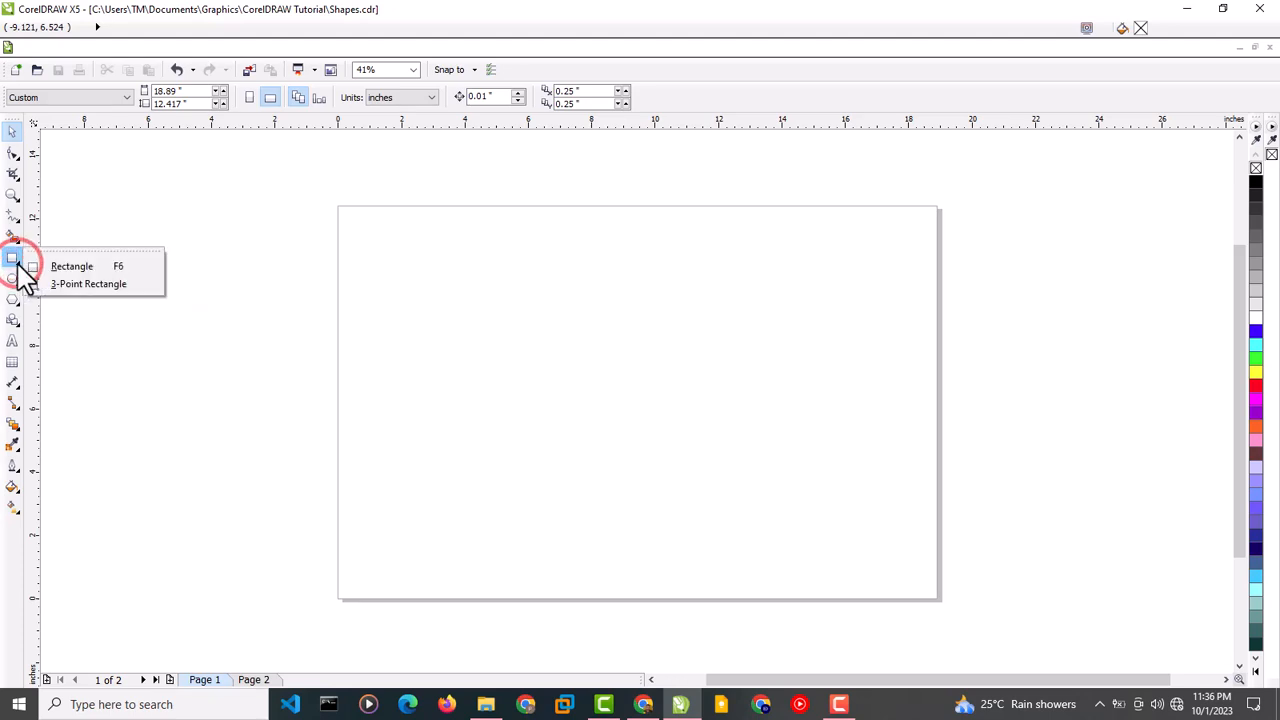
pyautogui.click(67, 267)
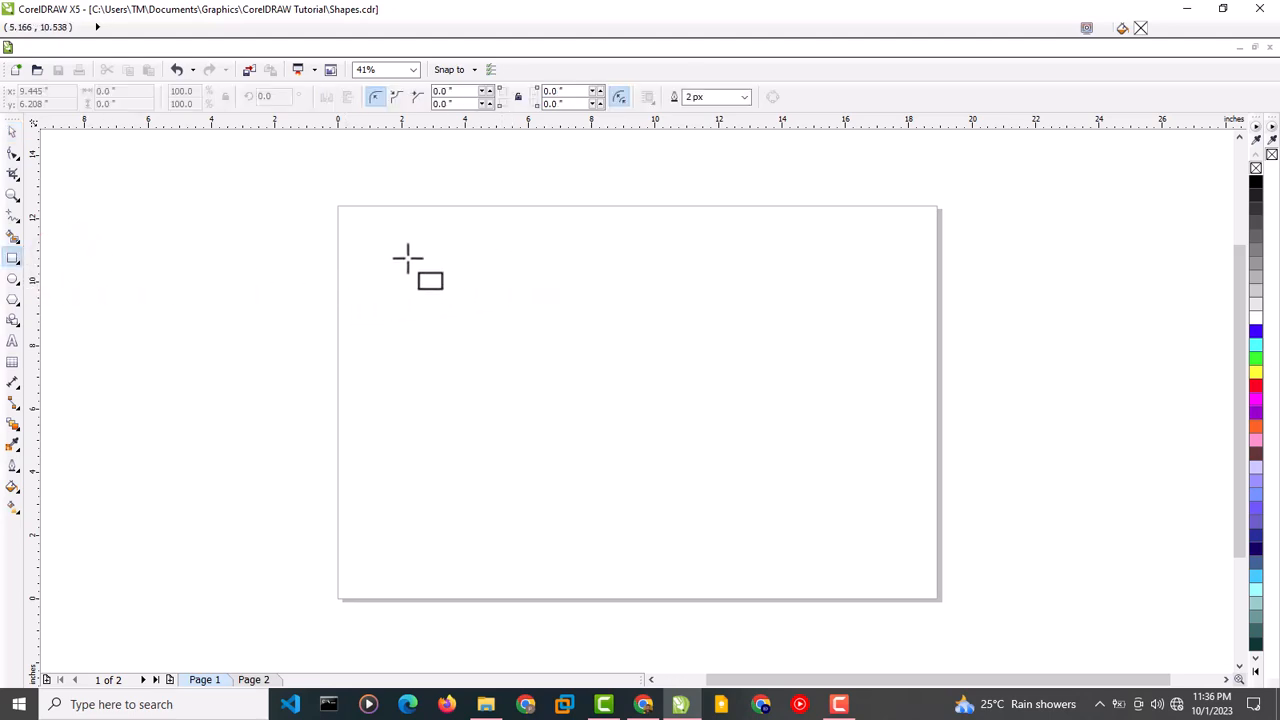
pyautogui.moveTo(413, 240); pyautogui.dragTo(755, 437)
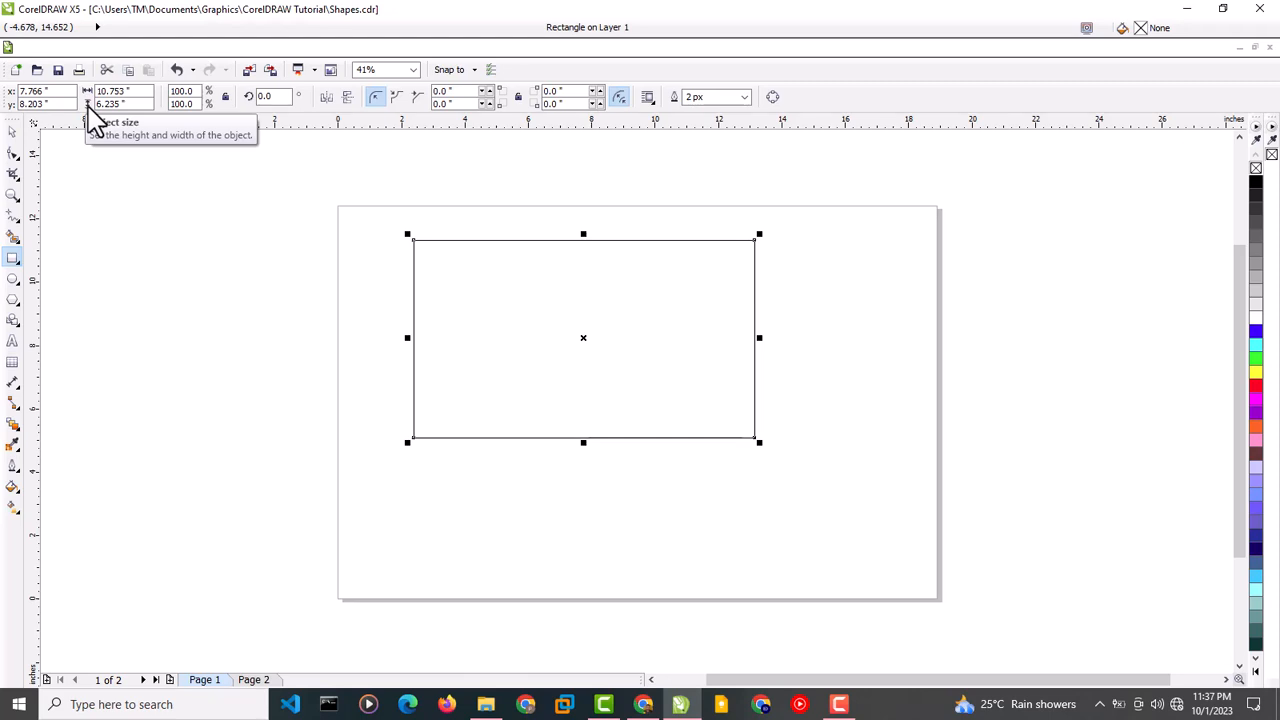
# Step: Set the rectangle's width and height to 5 inches each to make it a square
pyautogui.click(136, 91)
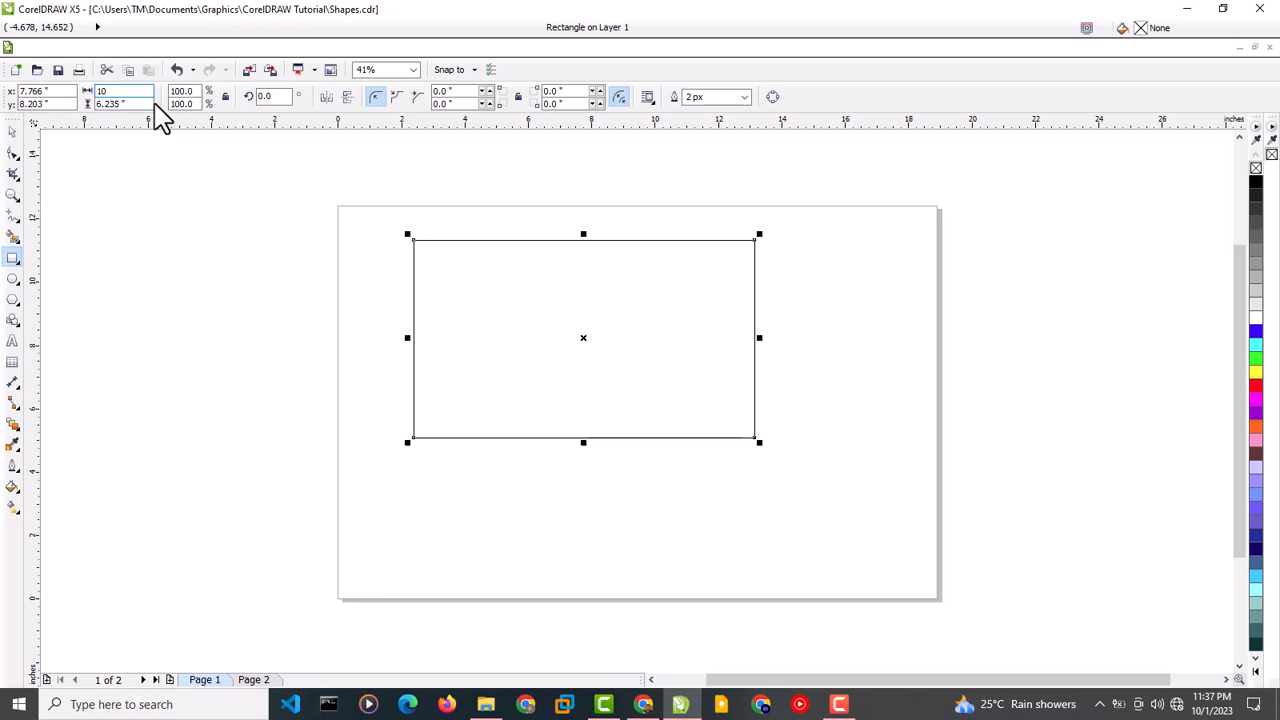
pyautogui.click(112, 103)
pyautogui.click(132, 104)
pyautogui.write('5')
pyautogui.press('Return')
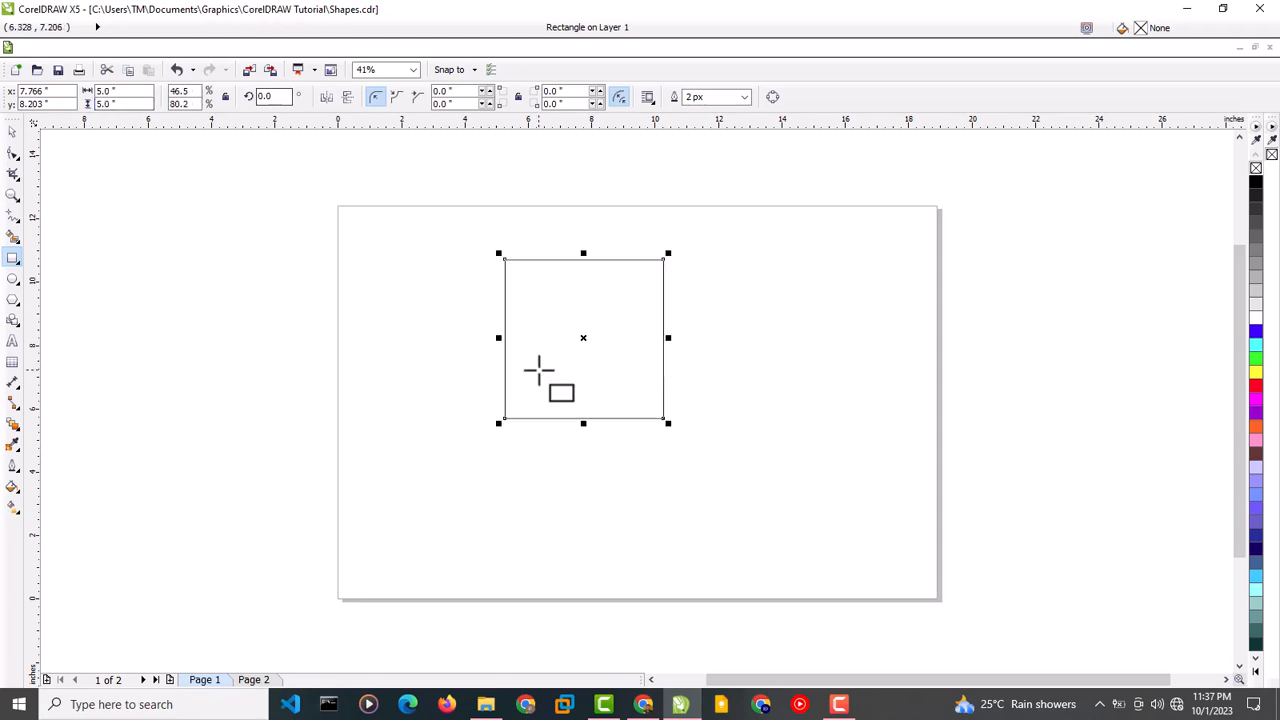
# Step: Fill the square with the blue-violet palette colour #3300CC and deselect it
pyautogui.click(408, 333)
pyautogui.click(13, 131)
pyautogui.click(602, 346)
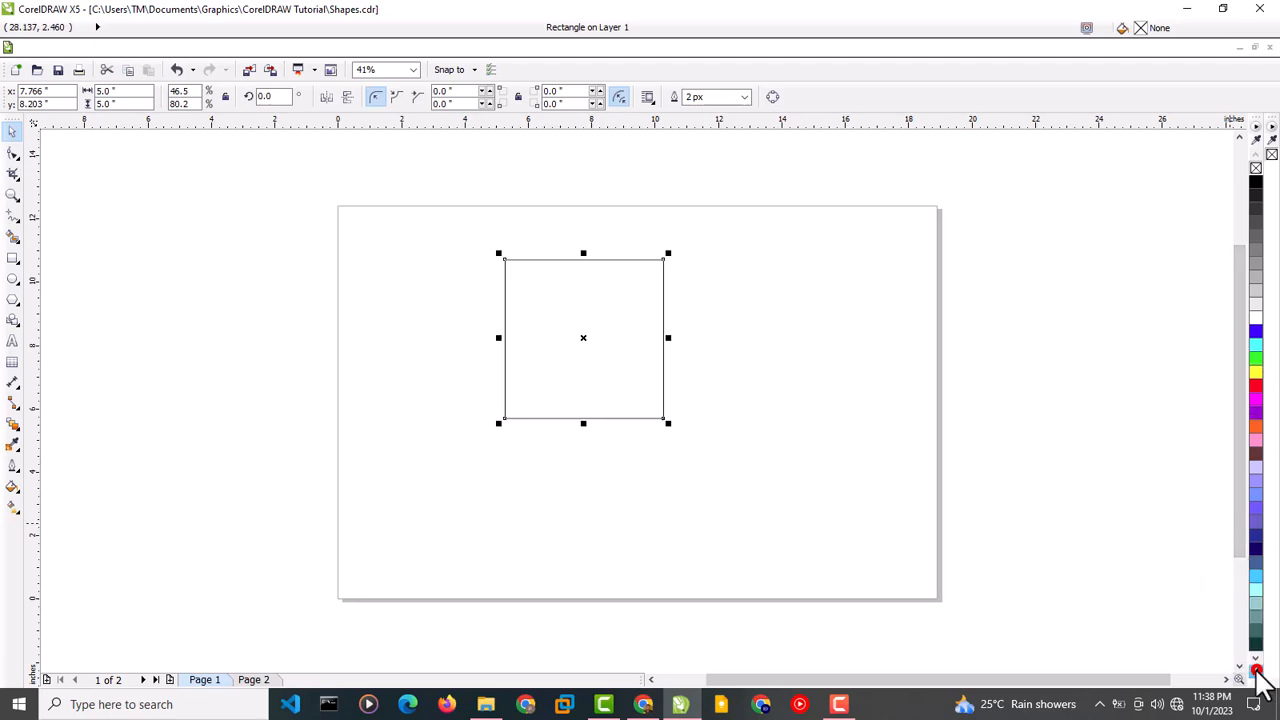
pyautogui.click(1257, 670)
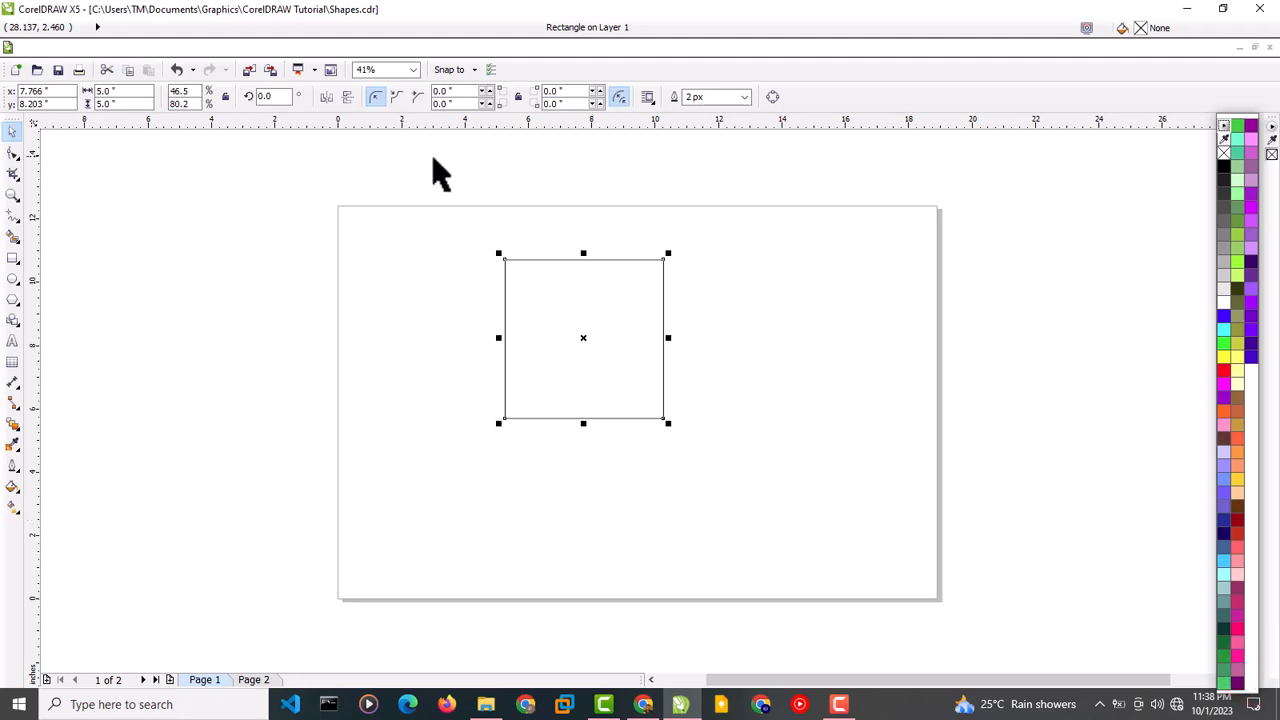
pyautogui.click(1251, 358)
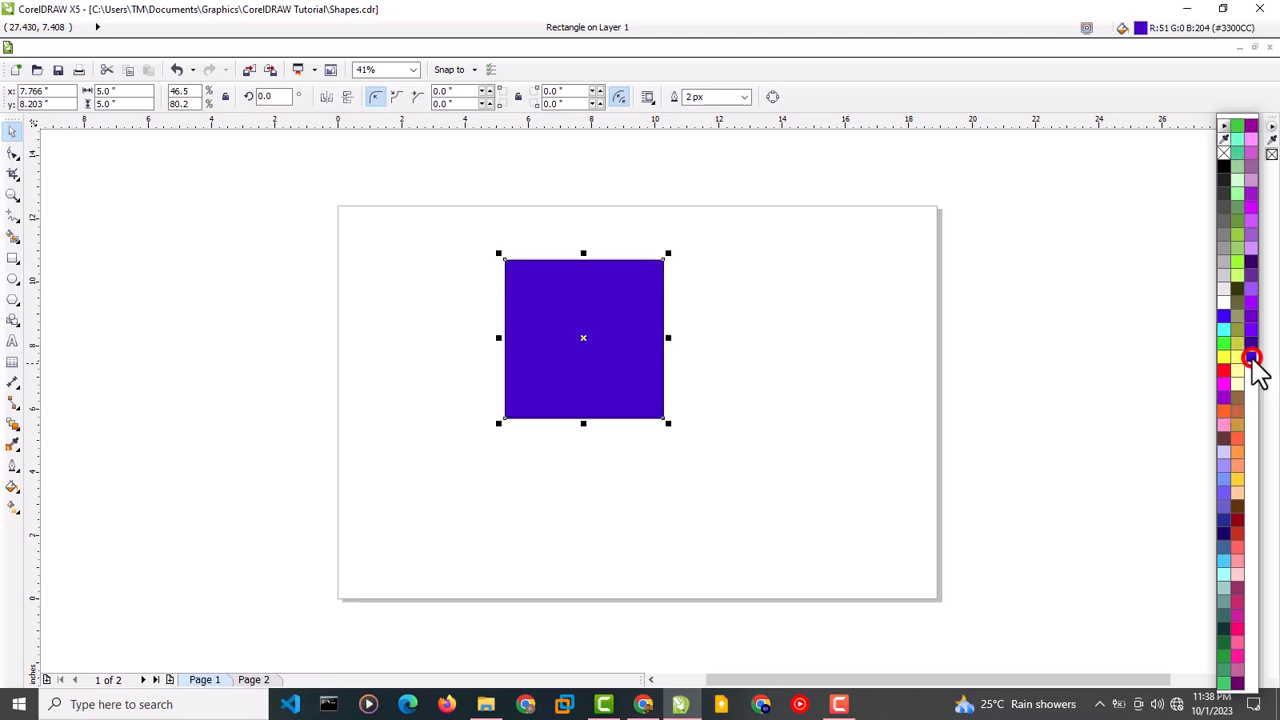
pyautogui.click(70, 158)
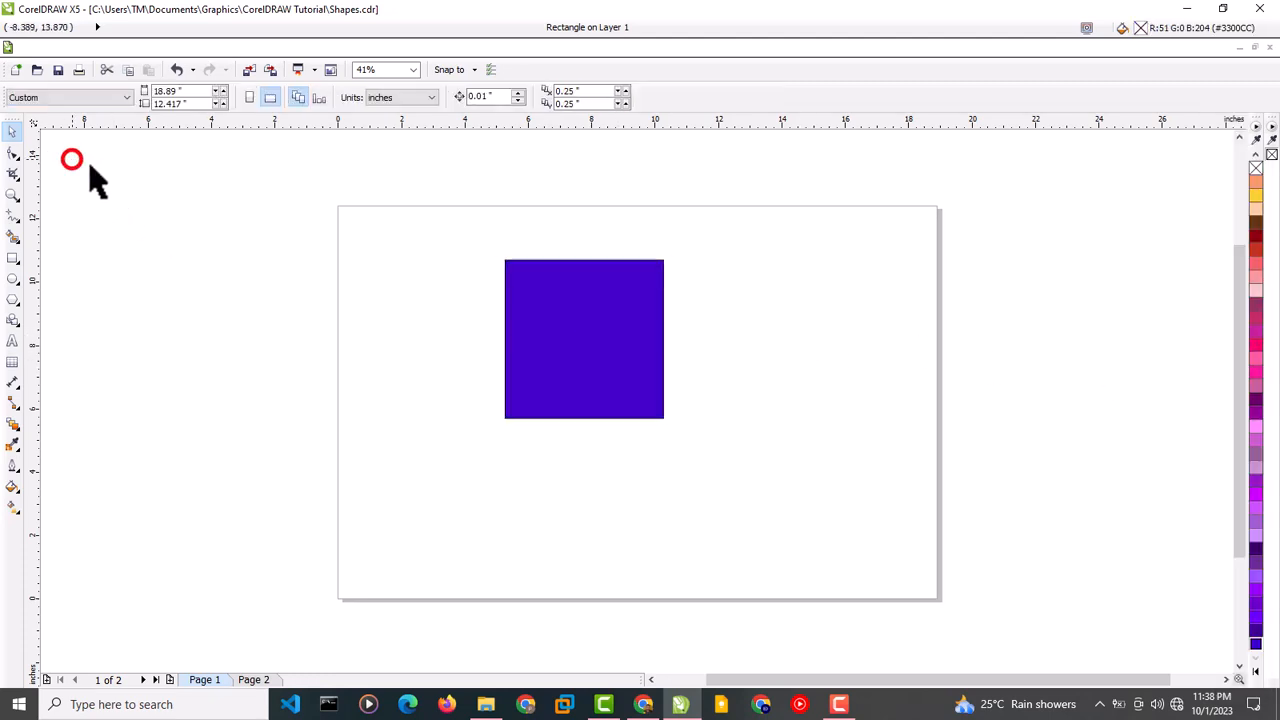
# Step: Select the square and remove its fill colour
pyautogui.click(592, 330)
pyautogui.click(449, 345)
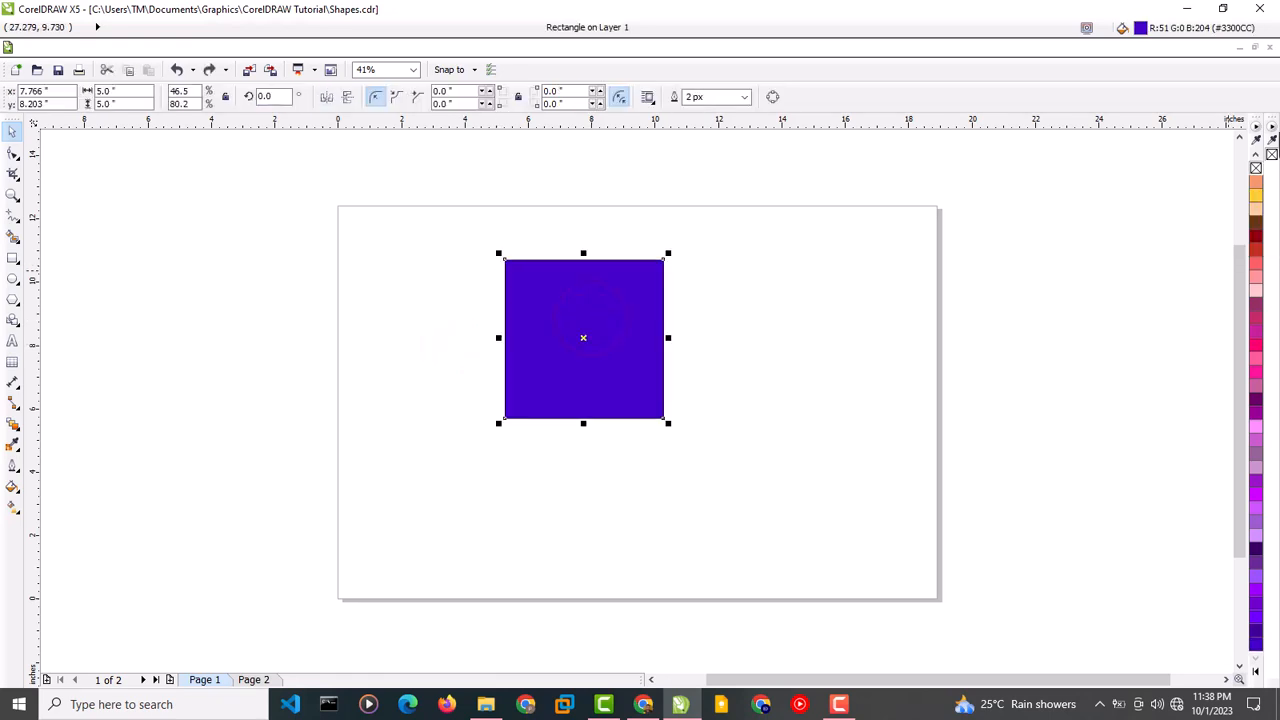
pyautogui.click(1256, 167)
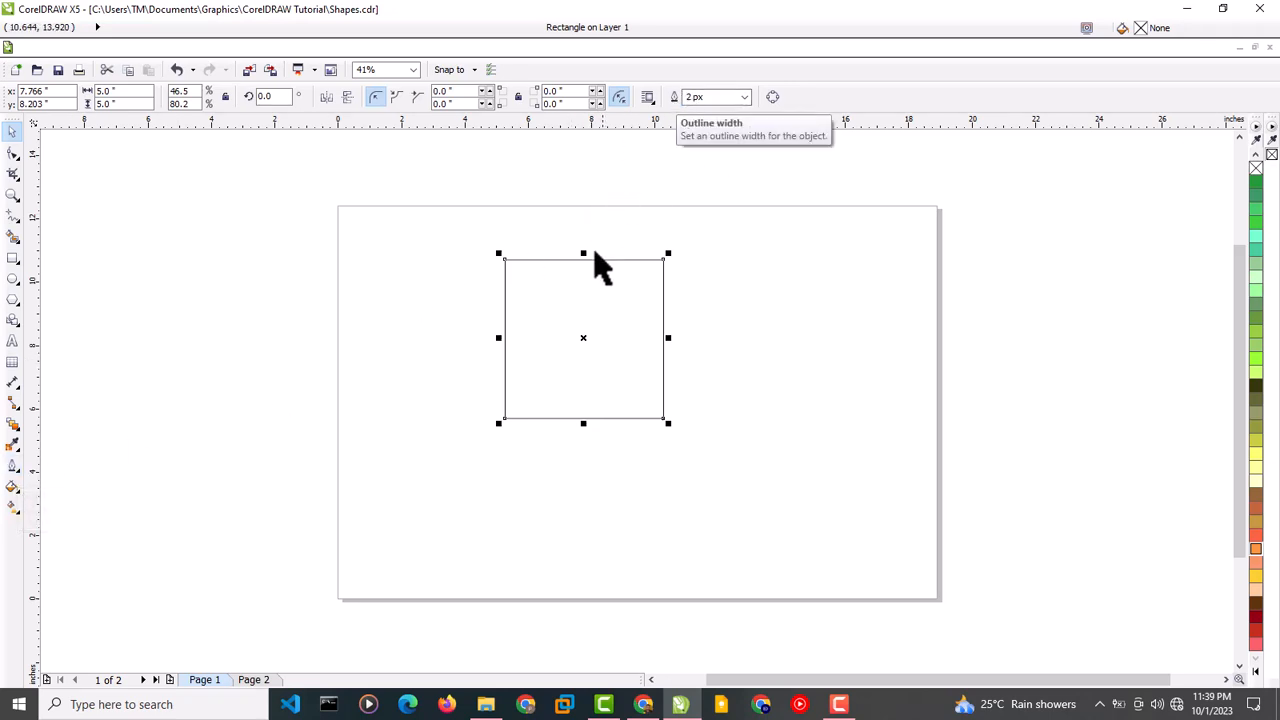
# Step: Set the square's outline width to 16 px and choose red as the Outline Pen colour
pyautogui.click(745, 97)
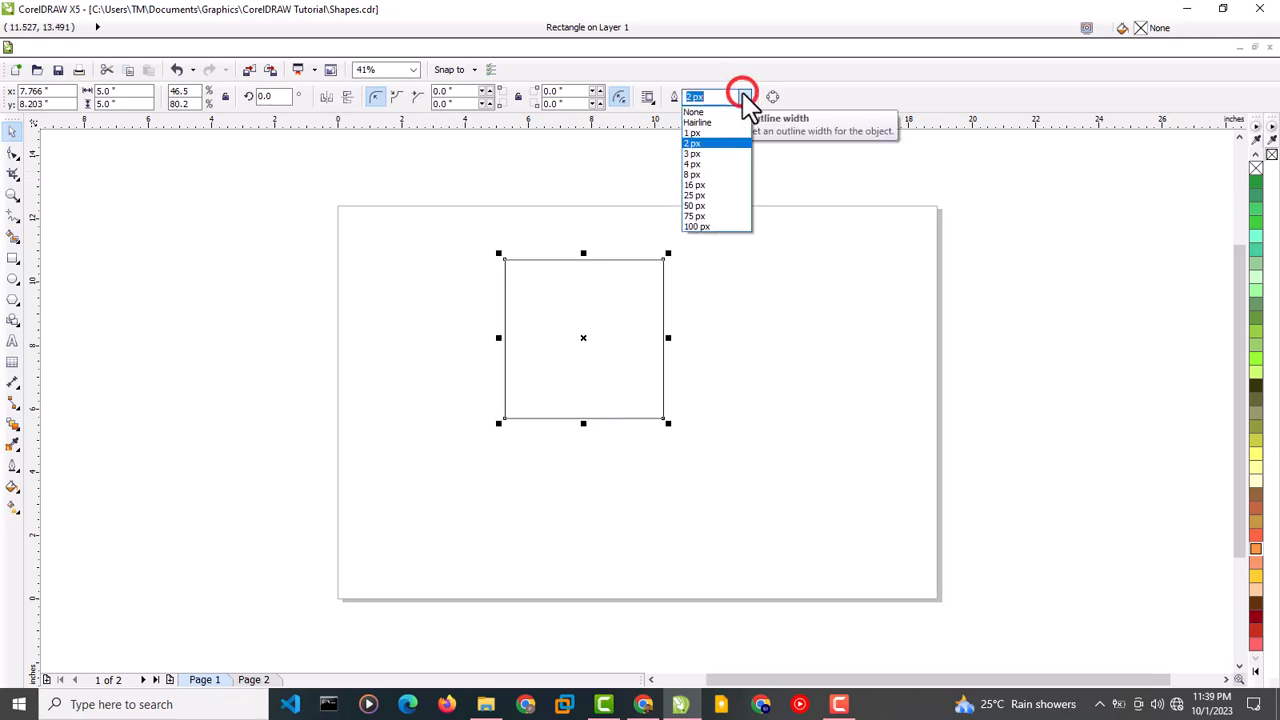
pyautogui.click(696, 189)
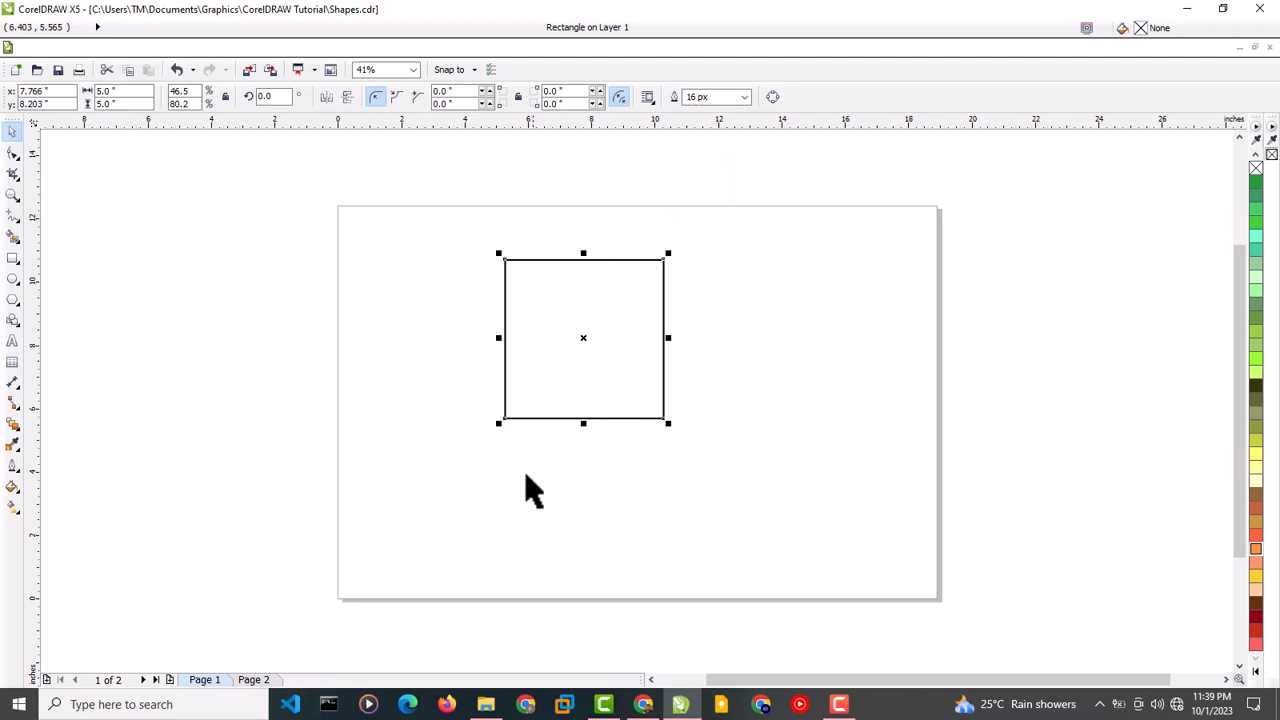
pyautogui.click(14, 467)
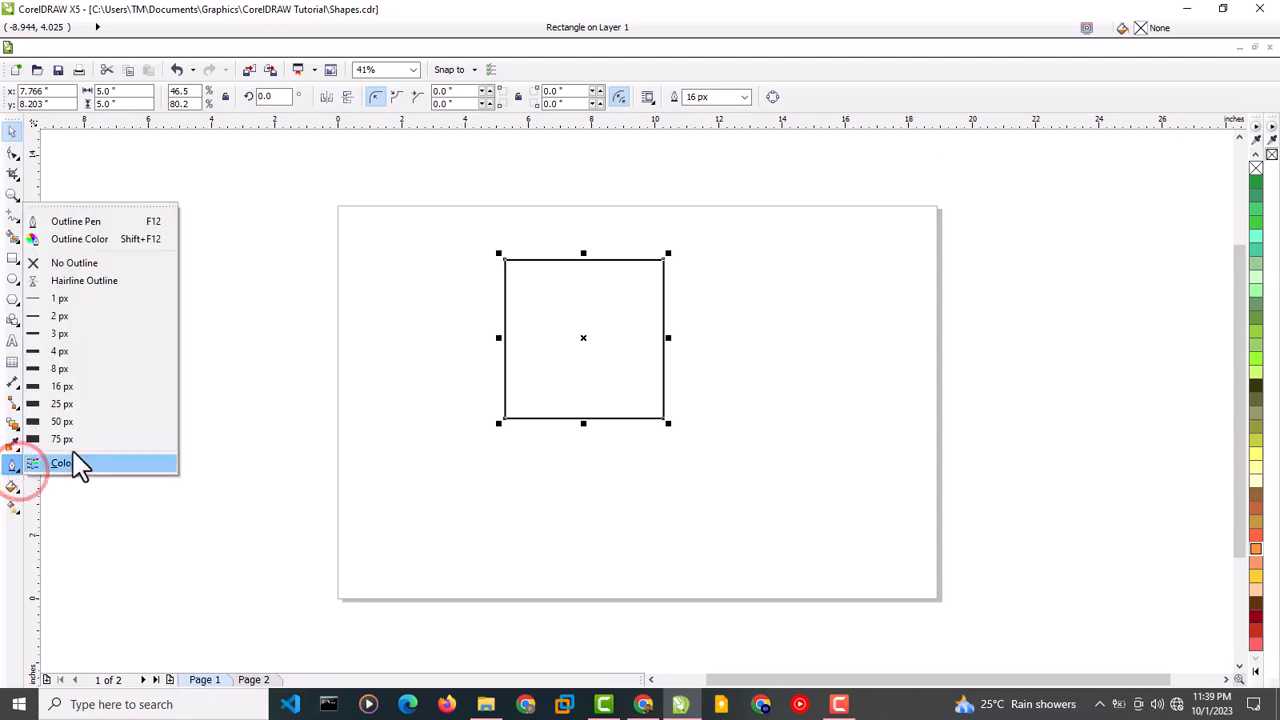
pyautogui.click(94, 223)
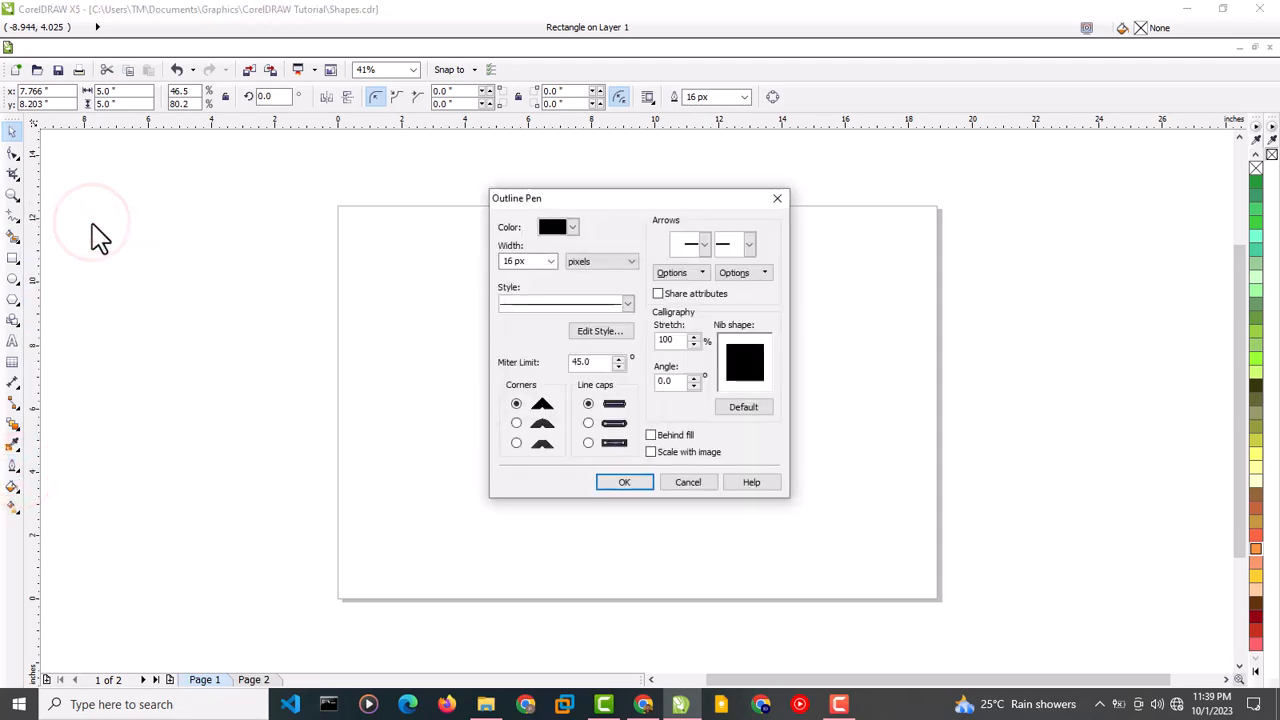
pyautogui.click(569, 224)
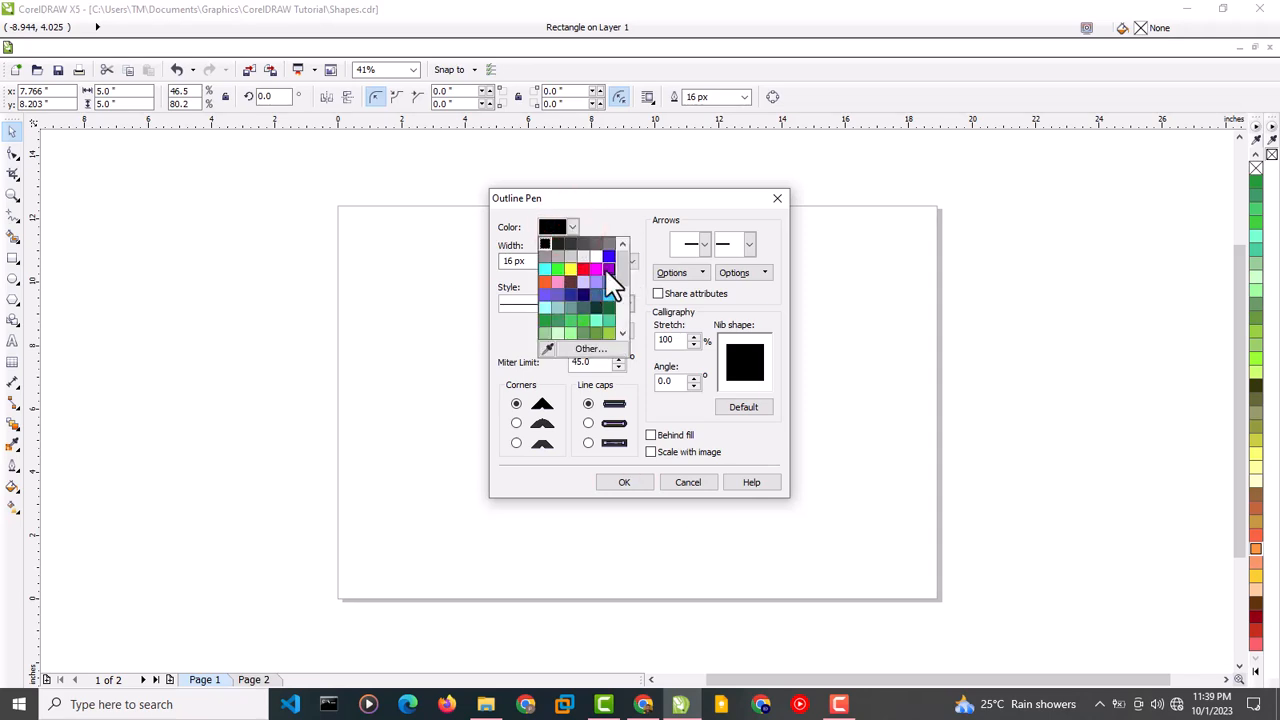
pyautogui.click(583, 268)
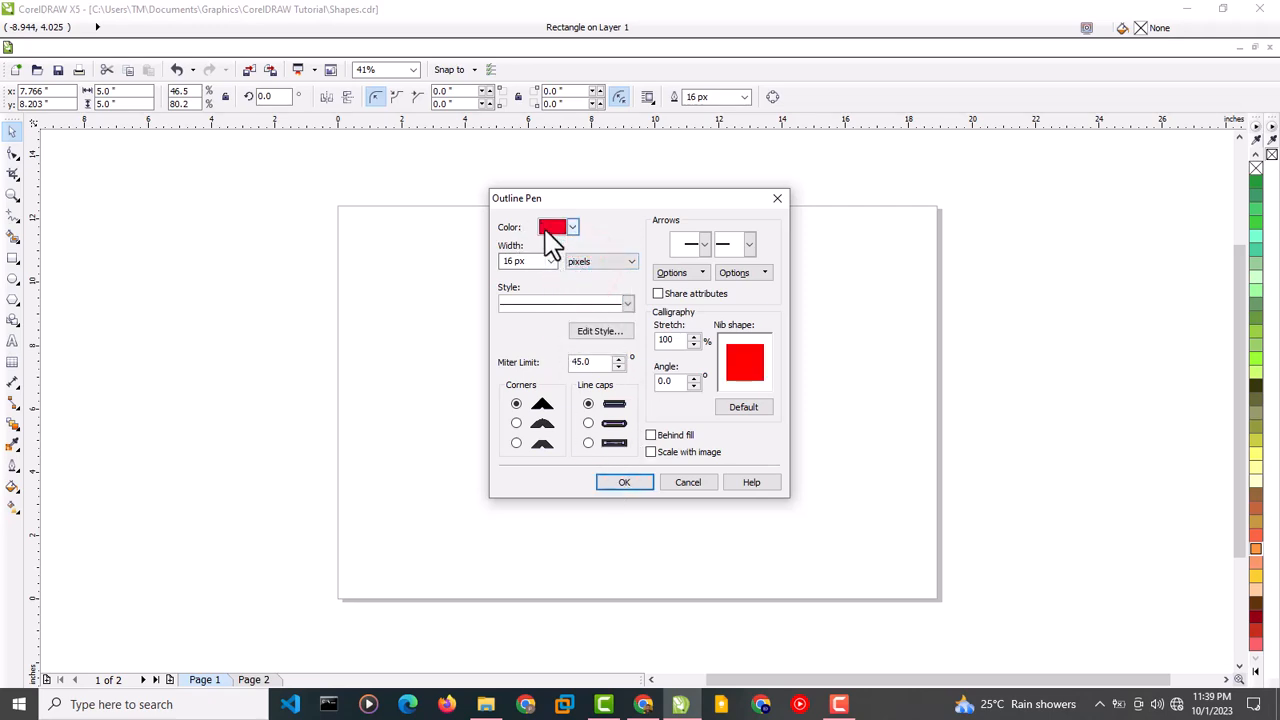
# Step: Keep the solid line style and choose bevelled corners and round line caps for the square's outline
pyautogui.click(587, 307)
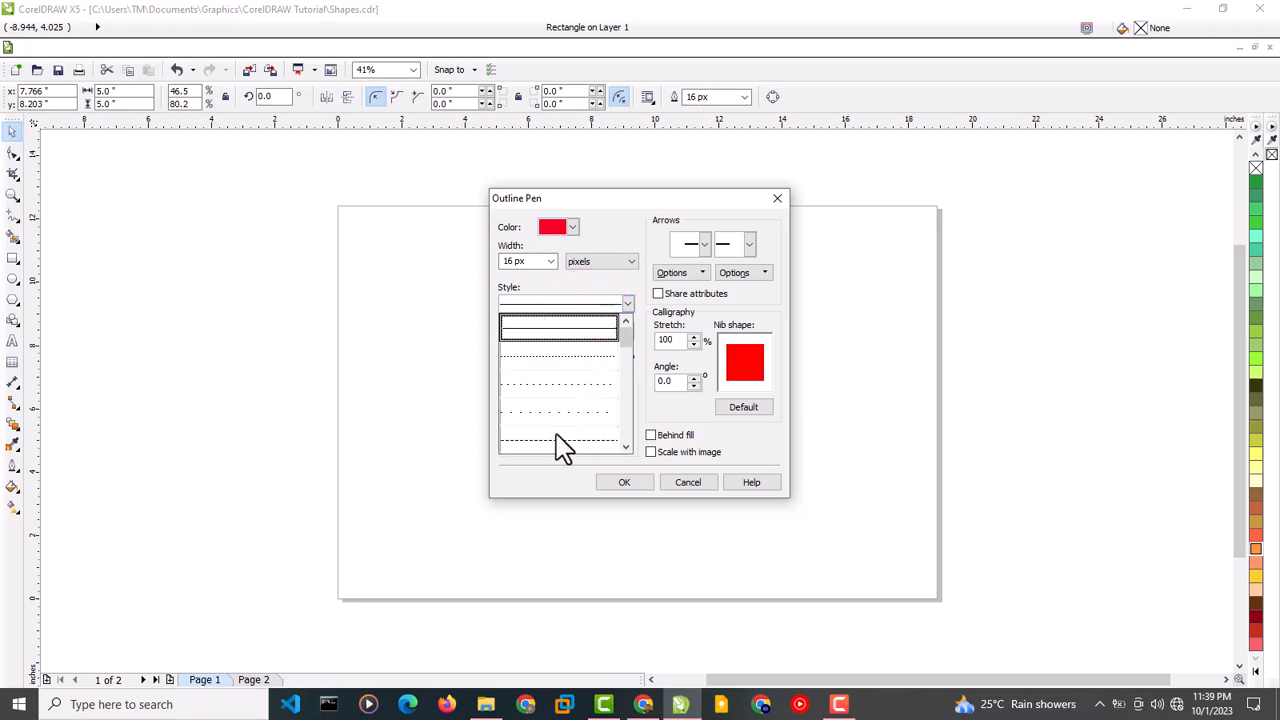
pyautogui.click(608, 325)
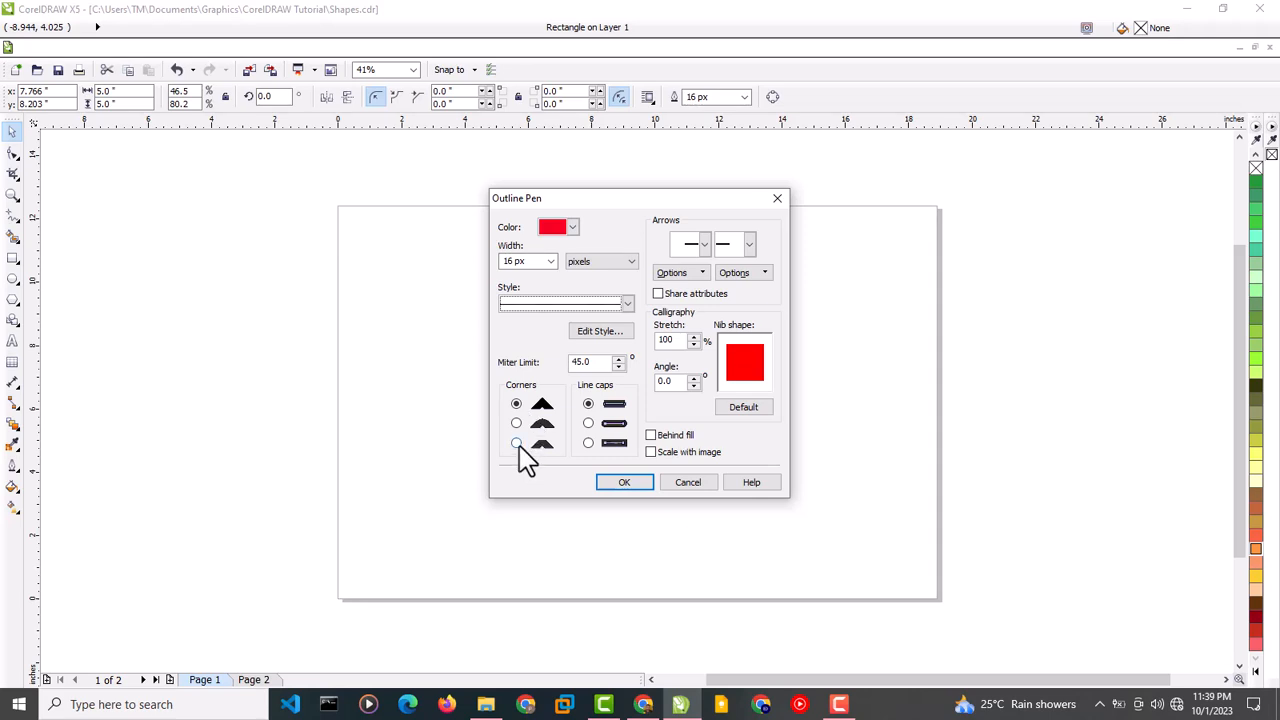
pyautogui.click(517, 444)
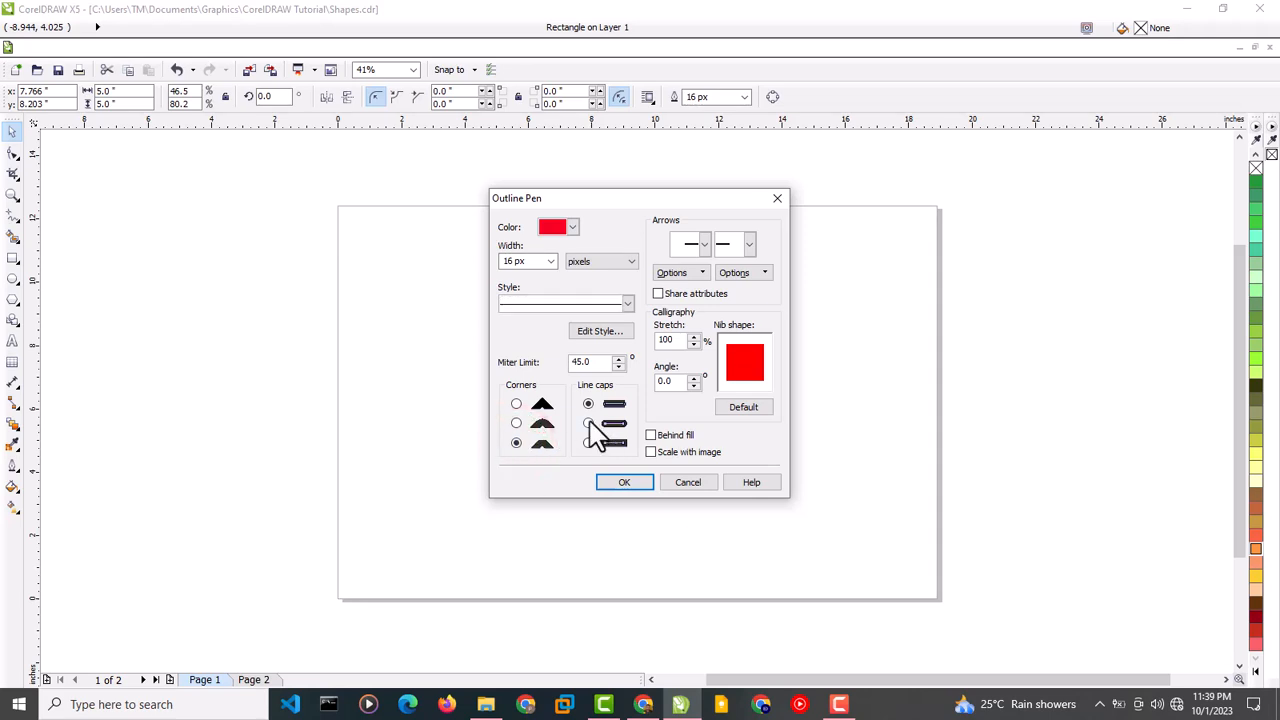
pyautogui.click(590, 422)
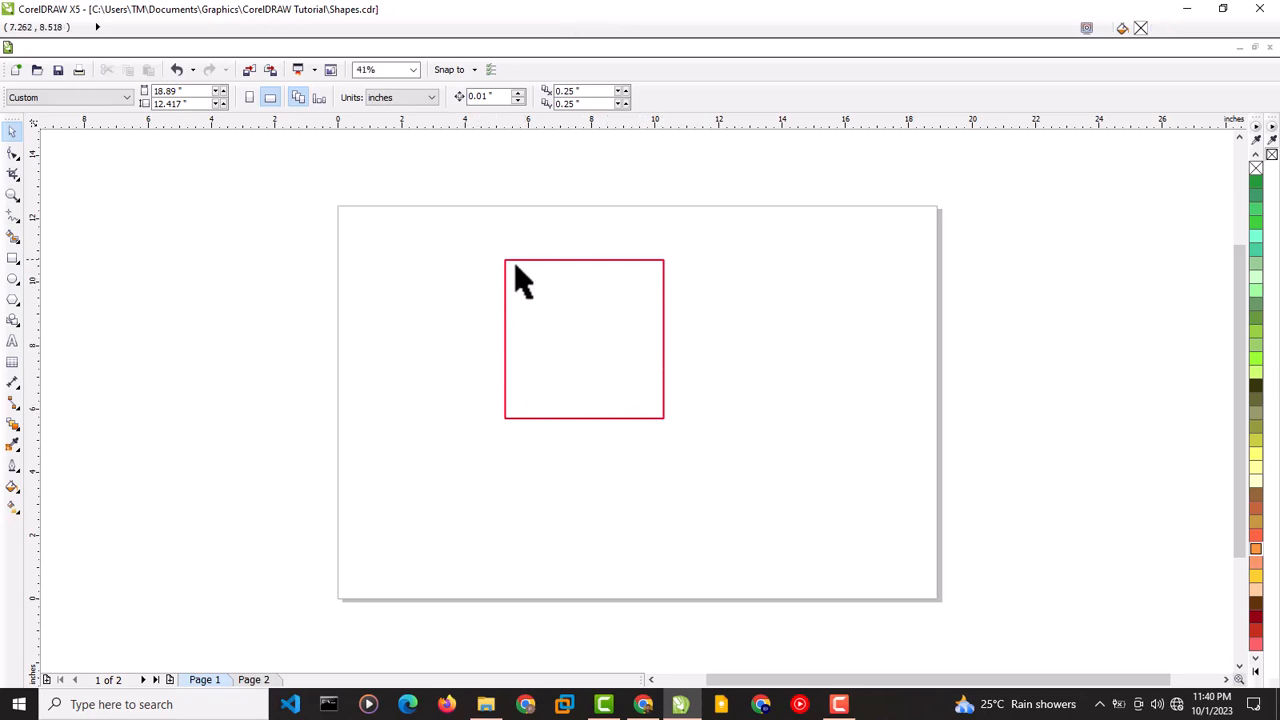
# Step: Move the square about 2.4 inches left and fill it with dark red (#990000), ending with peach (#FFCC99)
pyautogui.click(248, 357)
pyautogui.click(614, 354)
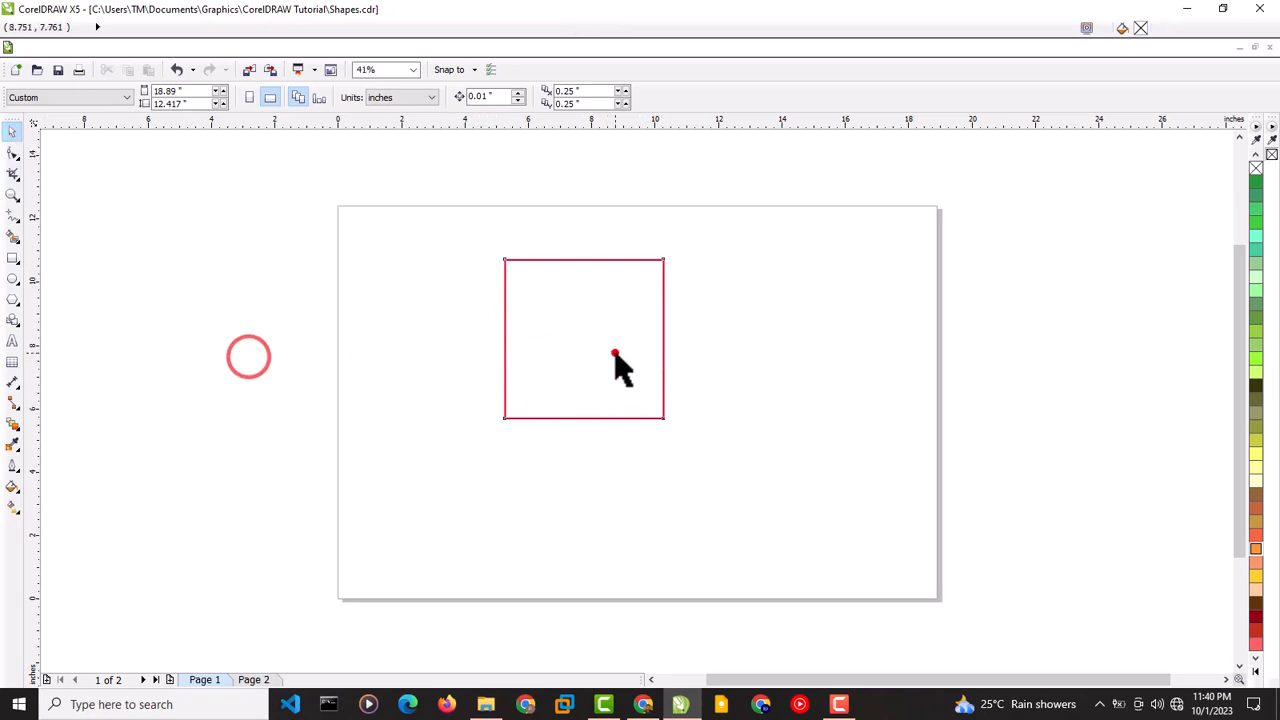
pyautogui.moveTo(614, 354); pyautogui.dragTo(538, 355)
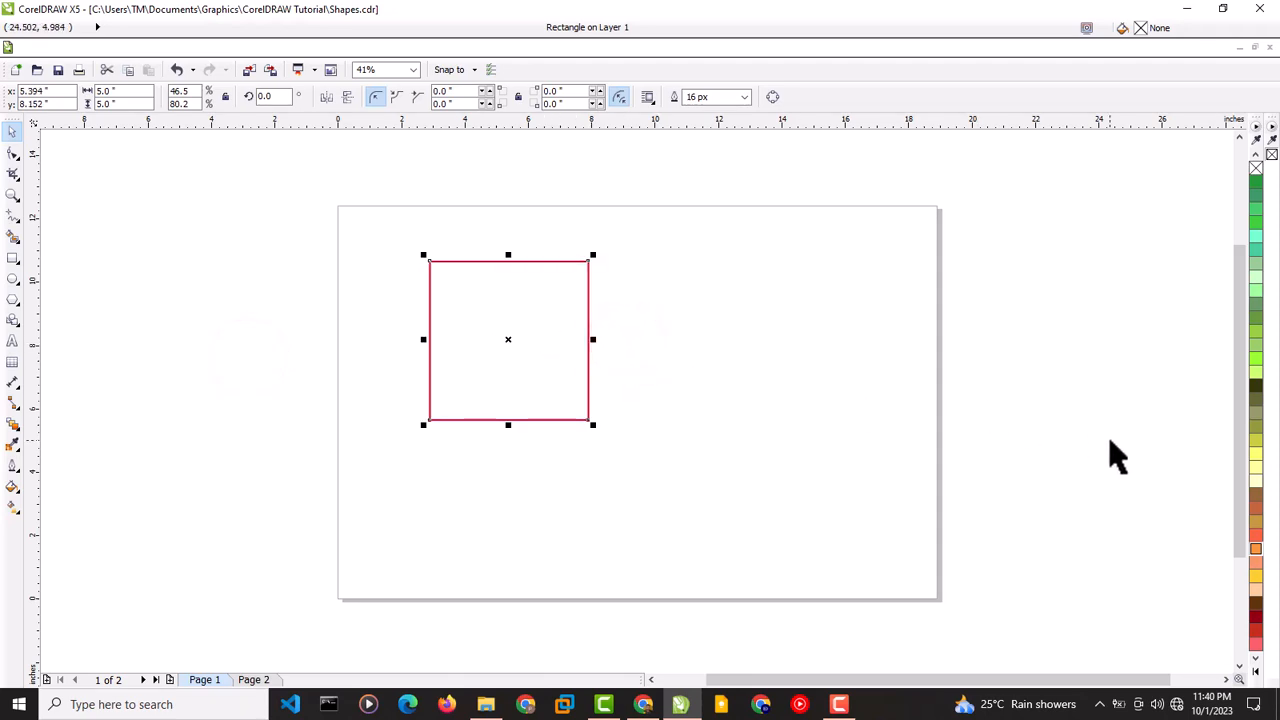
pyautogui.click(1256, 620)
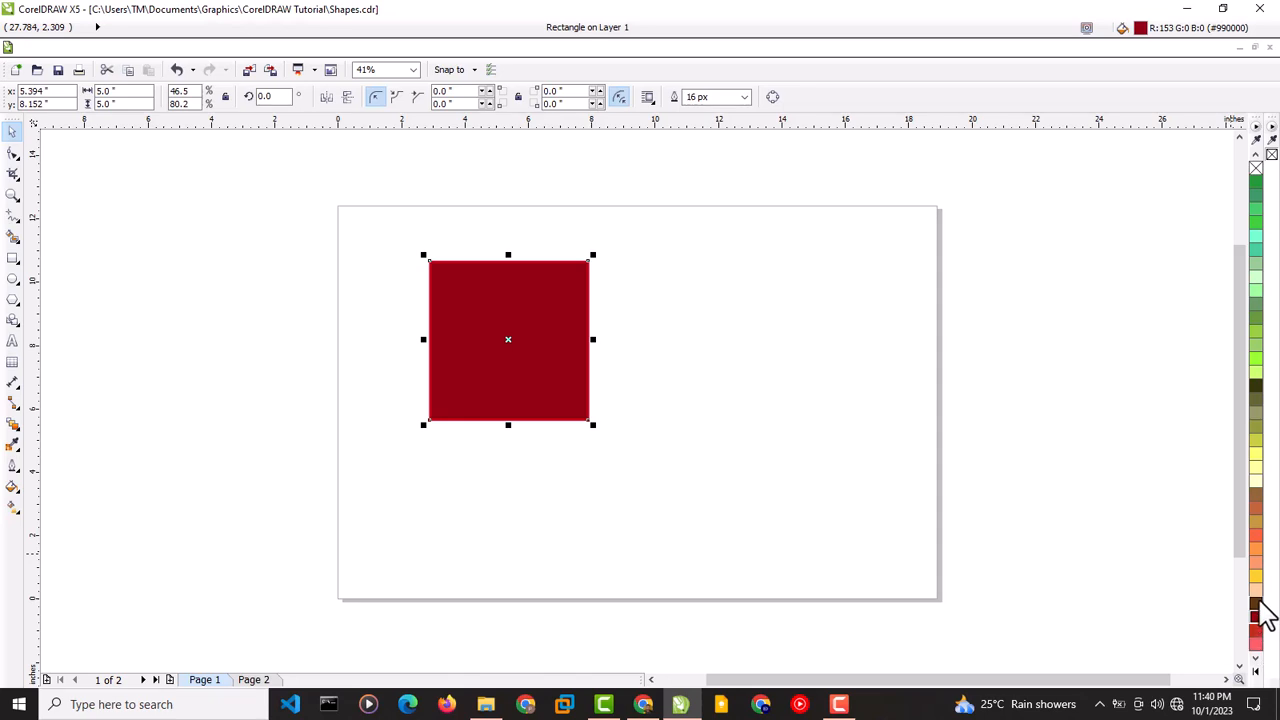
pyautogui.click(1256, 591)
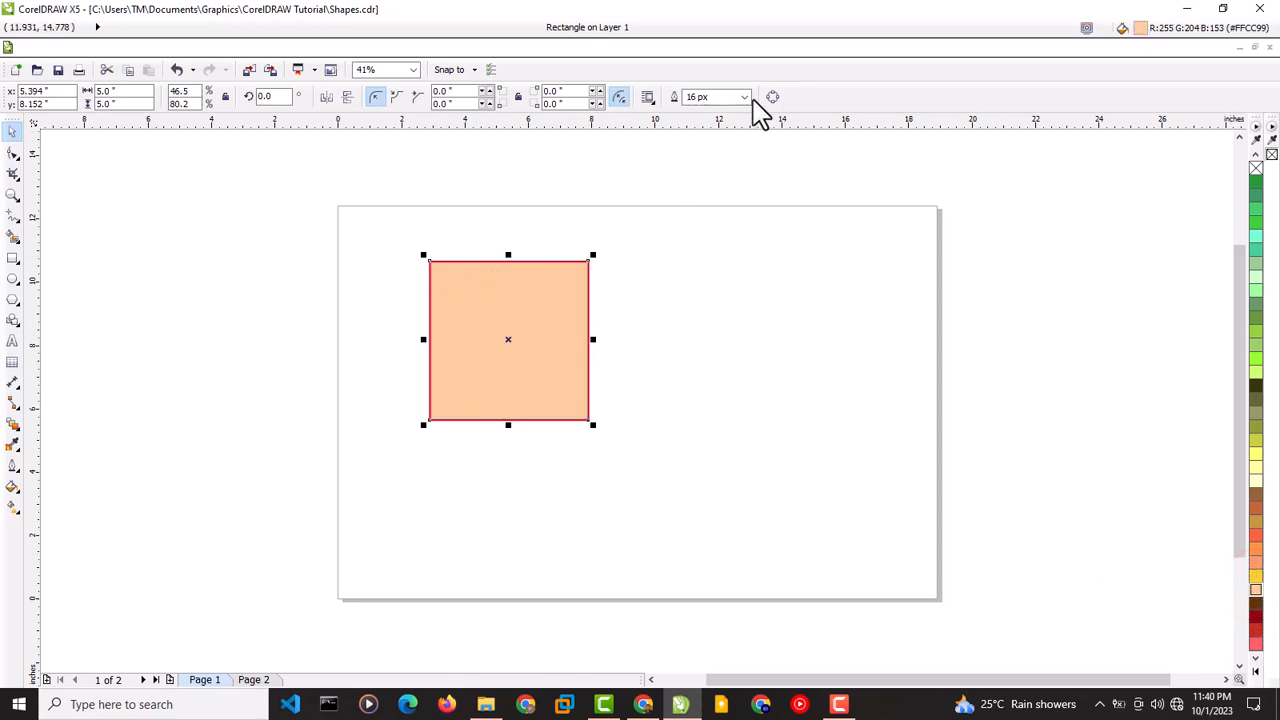
# Step: Try outline widths of 75 px and 50 px on the square and settle on 8 px
pyautogui.click(13, 466)
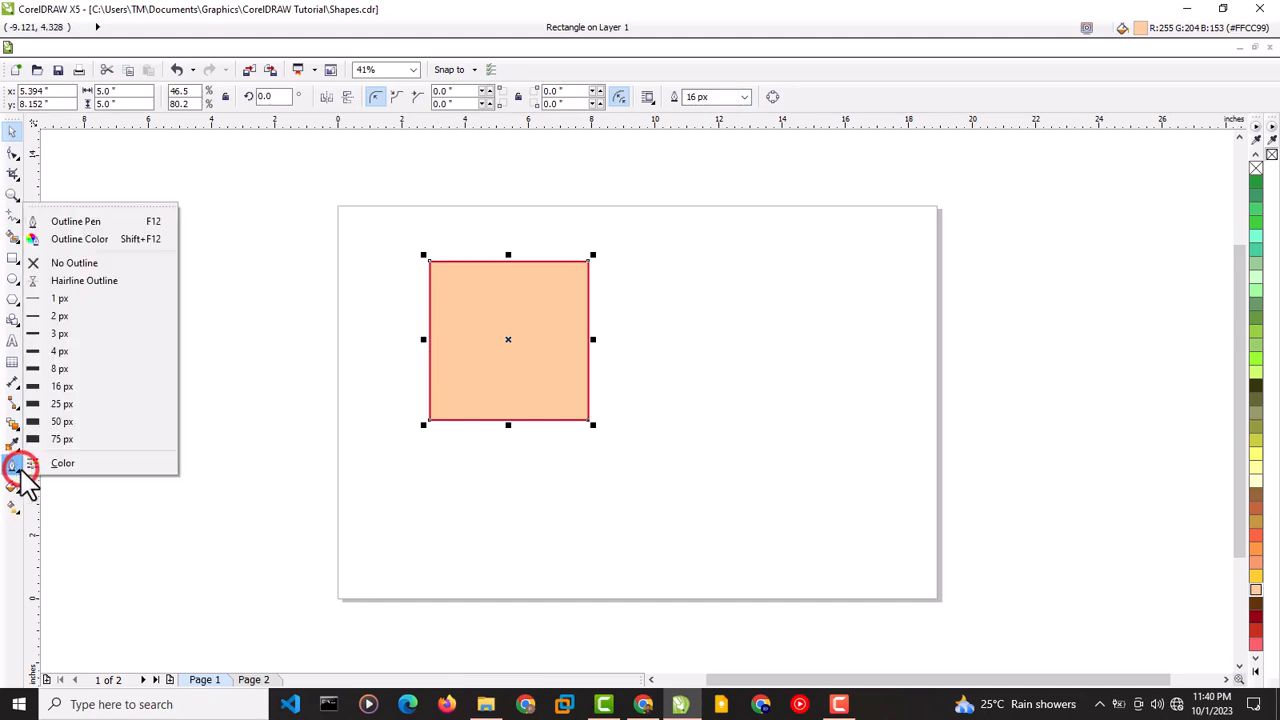
pyautogui.click(72, 440)
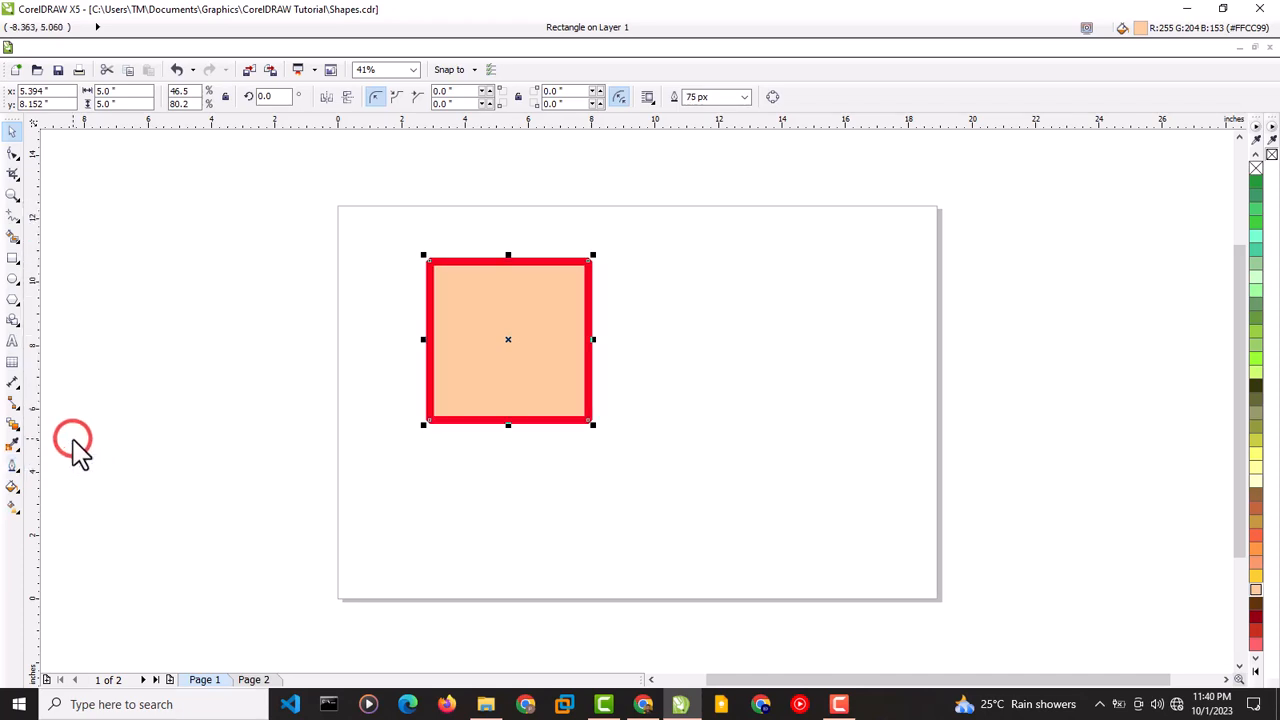
pyautogui.click(14, 470)
pyautogui.click(62, 421)
pyautogui.click(744, 97)
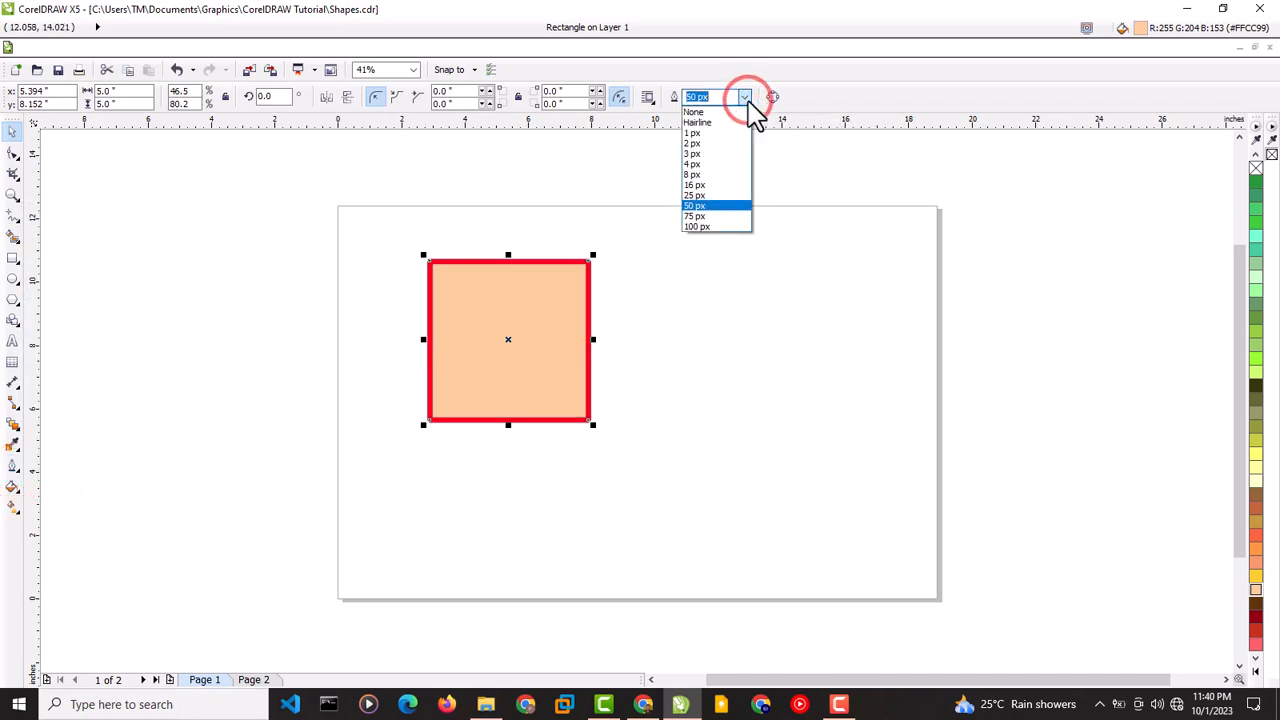
pyautogui.click(702, 175)
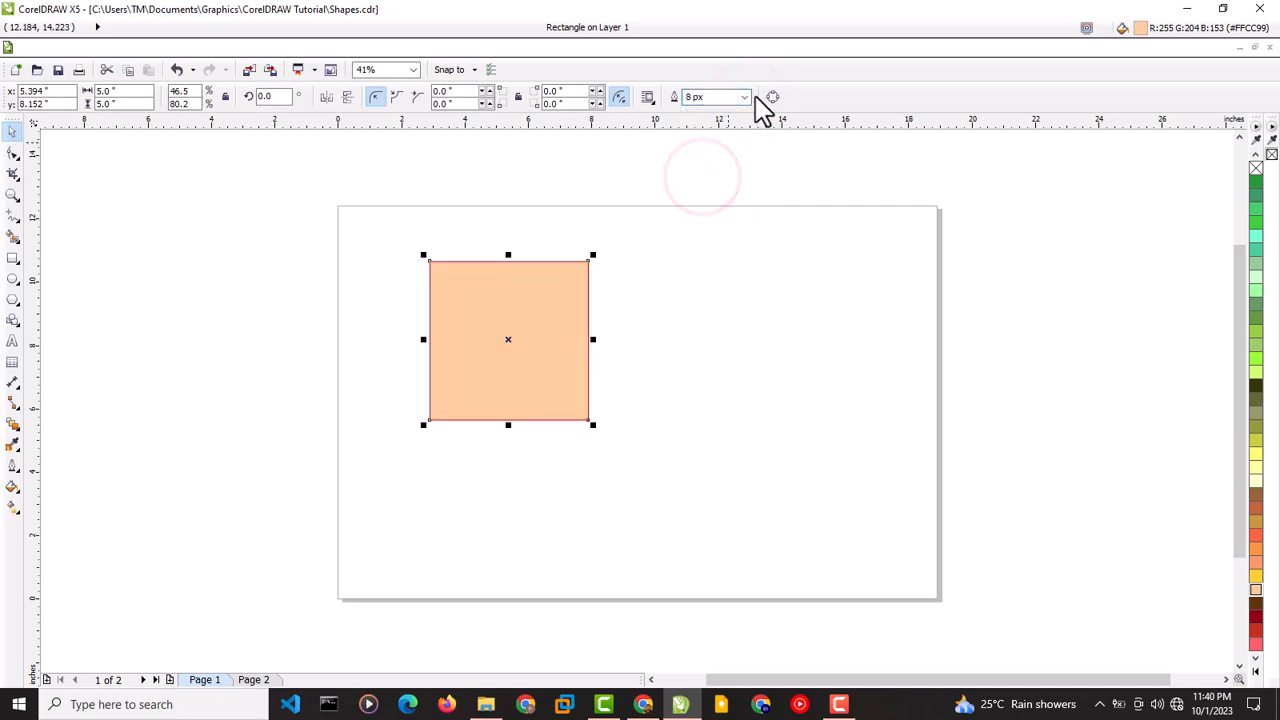